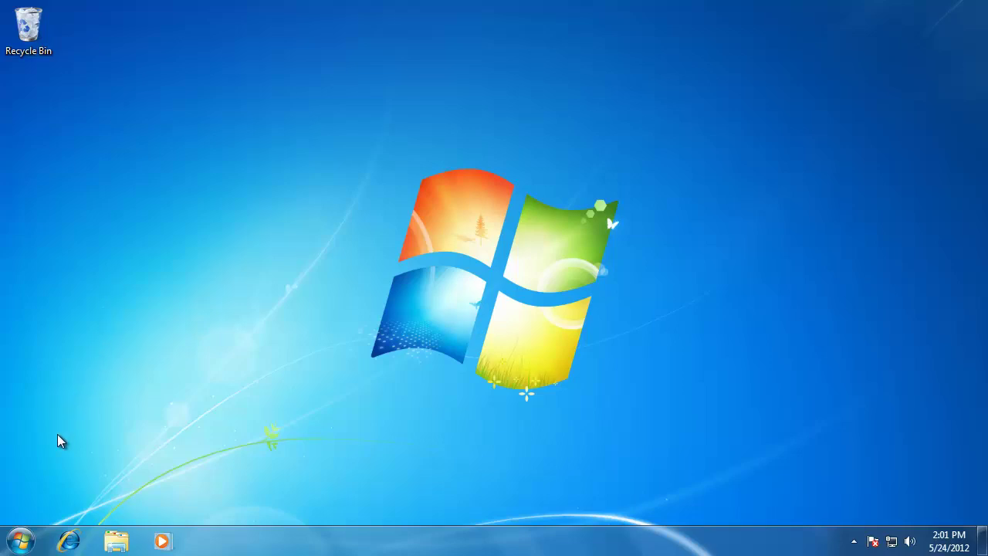
Open the Desktop Gadgets gallery via Control Panel's Appearance and Personalization page.
{"action": "left_click", "coordinate": [23, 540]}
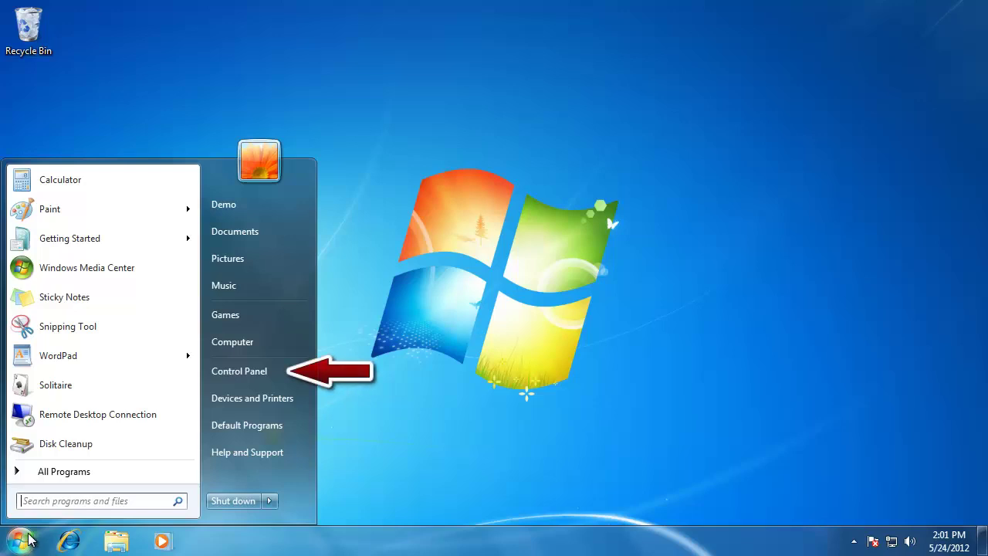
{"action": "left_click", "coordinate": [230, 377]}
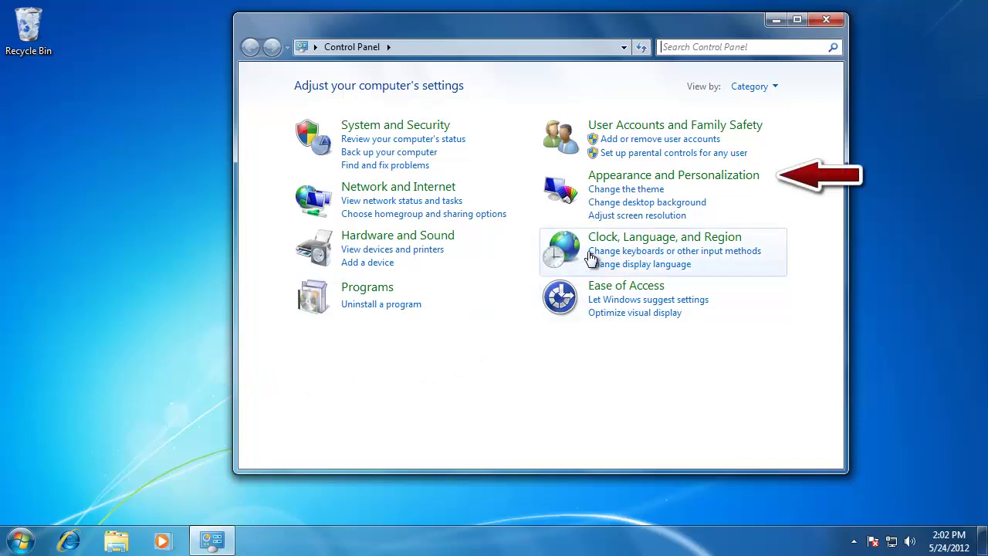
{"action": "left_click", "coordinate": [636, 177]}
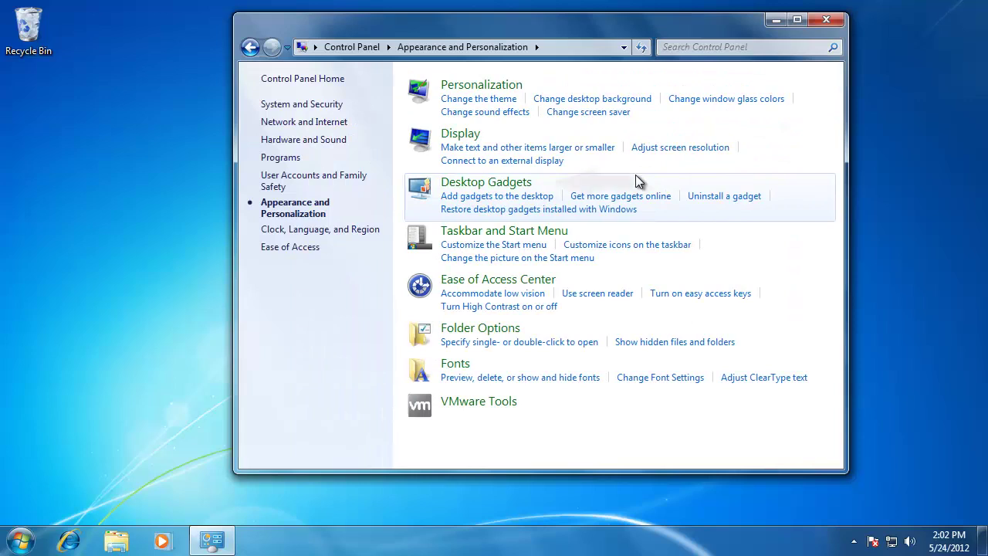
{"action": "left_click", "coordinate": [514, 190]}
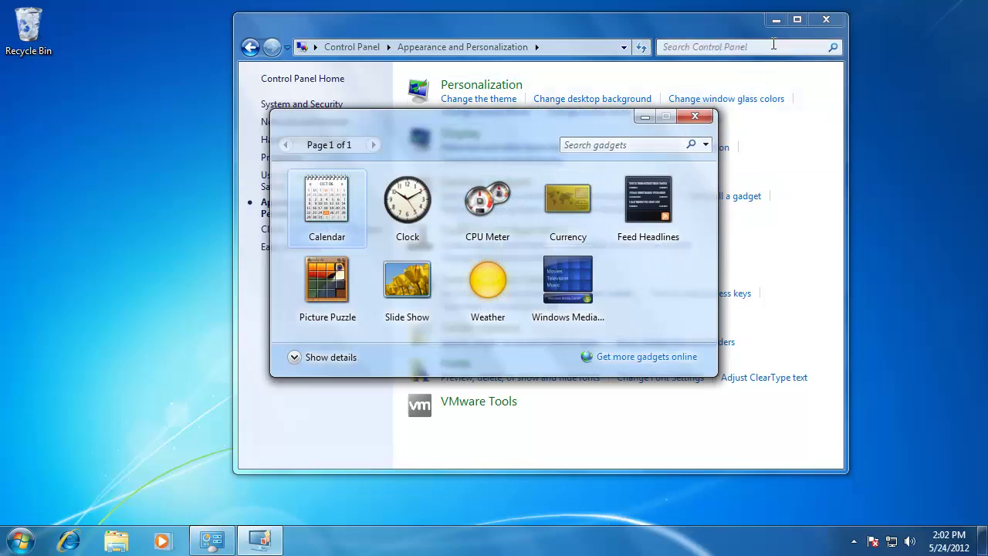
Close Control Panel and display the Clock 1.0.0.0 gadget's details in the gallery.
{"action": "left_click", "coordinate": [827, 19]}
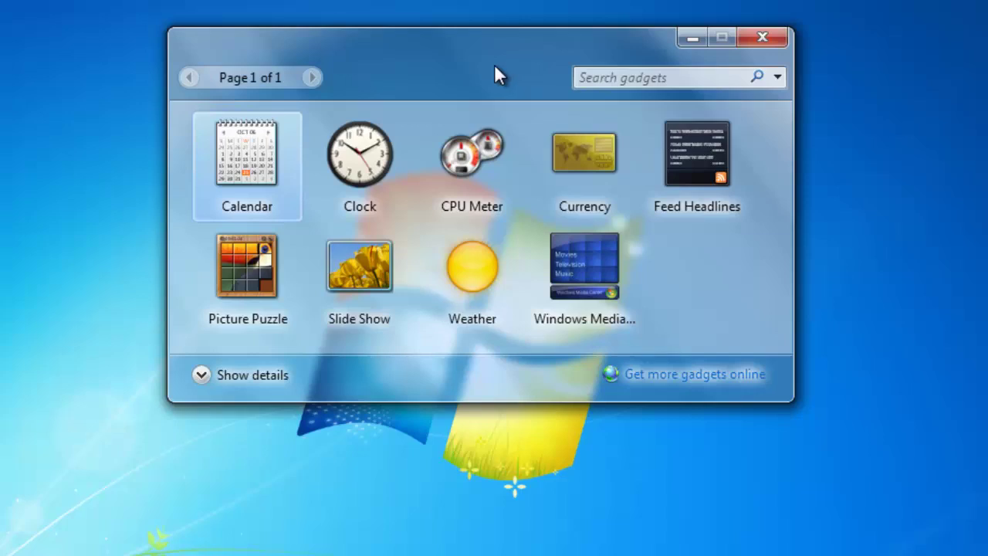
{"action": "left_click", "coordinate": [381, 152]}
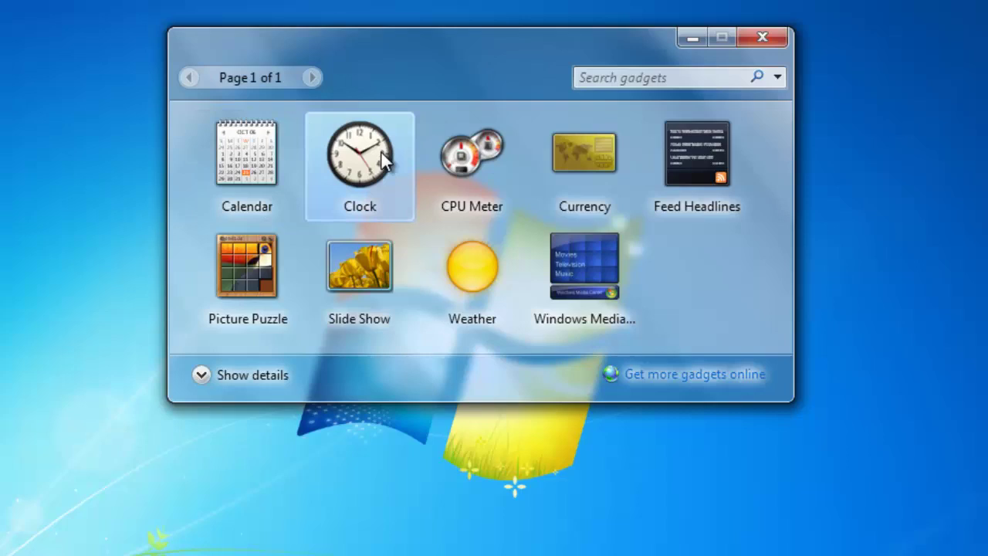
{"action": "left_click", "coordinate": [201, 375]}
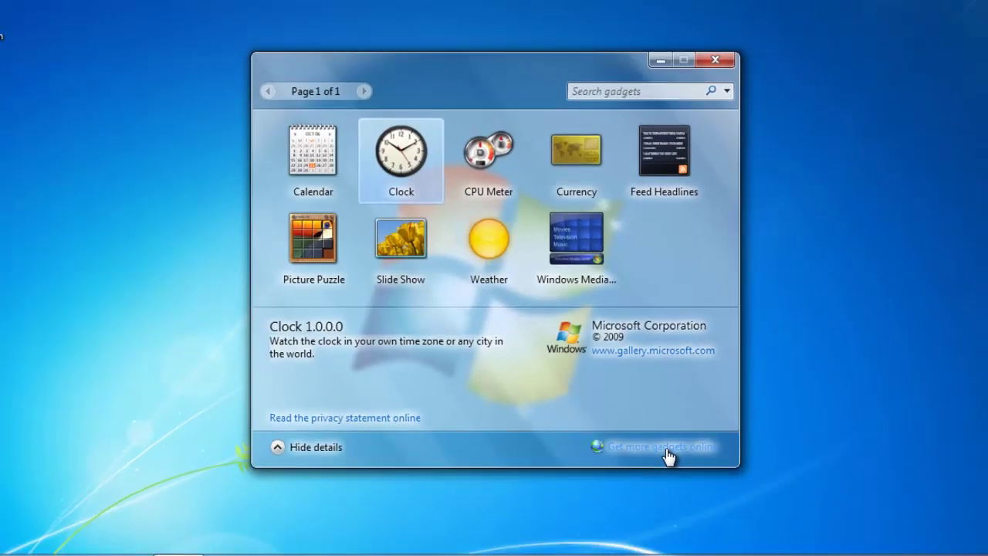
{"action": "left_click", "coordinate": [665, 450]}
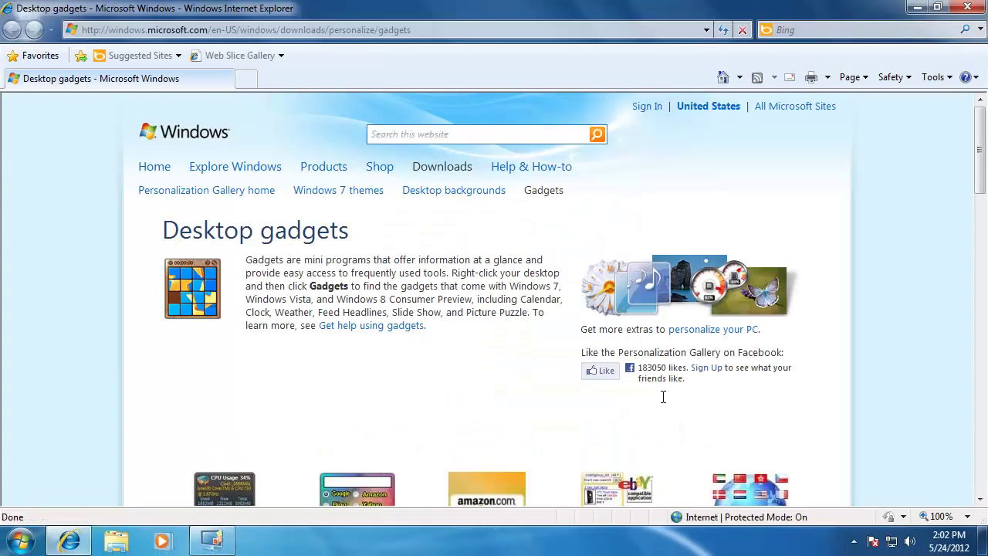
{"action": "scroll", "coordinate": [688, 394], "scroll_direction": "down", "scroll_amount": 1}
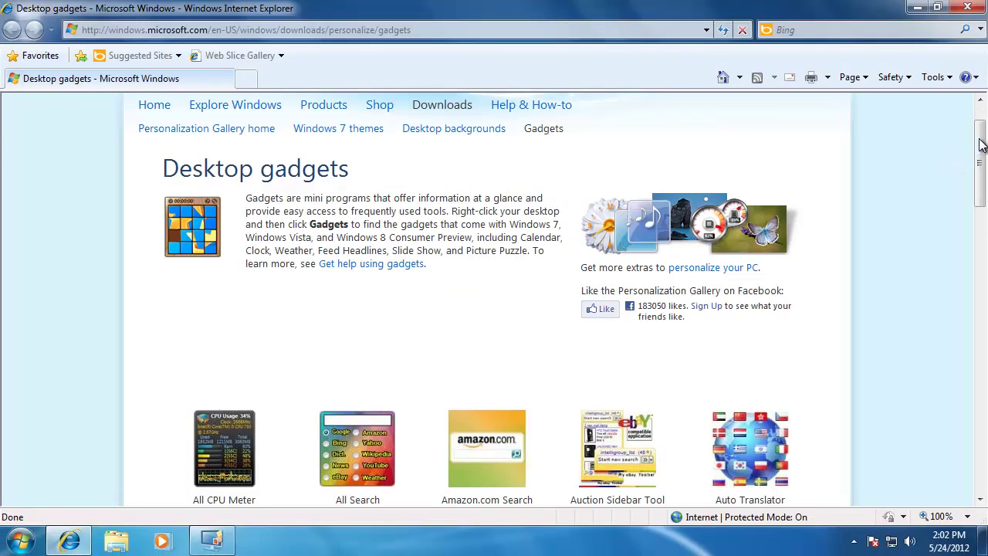
{"action": "mouse_move", "coordinate": [979, 148]}
{"action": "left_mouse_down"}
{"action": "mouse_move", "coordinate": [986, 332]}
{"action": "mouse_move", "coordinate": [981, 154]}
{"action": "left_mouse_up"}
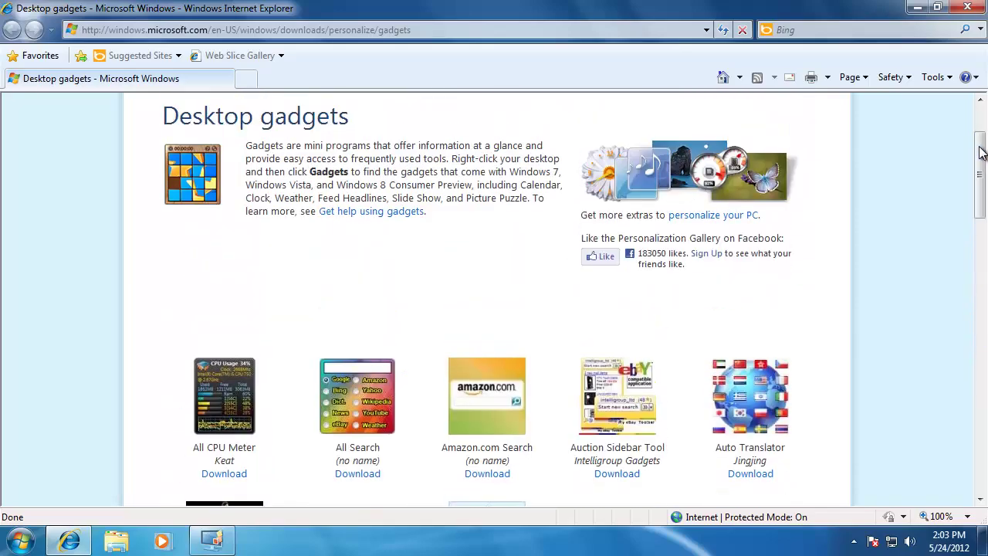
{"action": "left_click", "coordinate": [968, 10]}
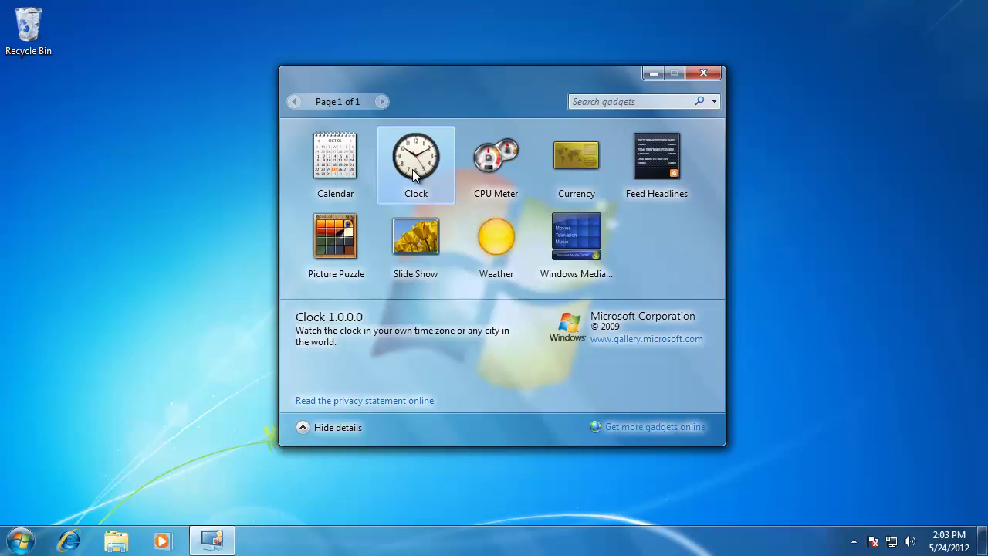
Drag the Clock gadget to the desktop's top right and the CPU Meter just below it.
{"action": "left_click_drag", "start_coordinate": [412, 169], "coordinate": [906, 108]}
{"action": "left_click_drag", "start_coordinate": [487, 166], "coordinate": [905, 219]}
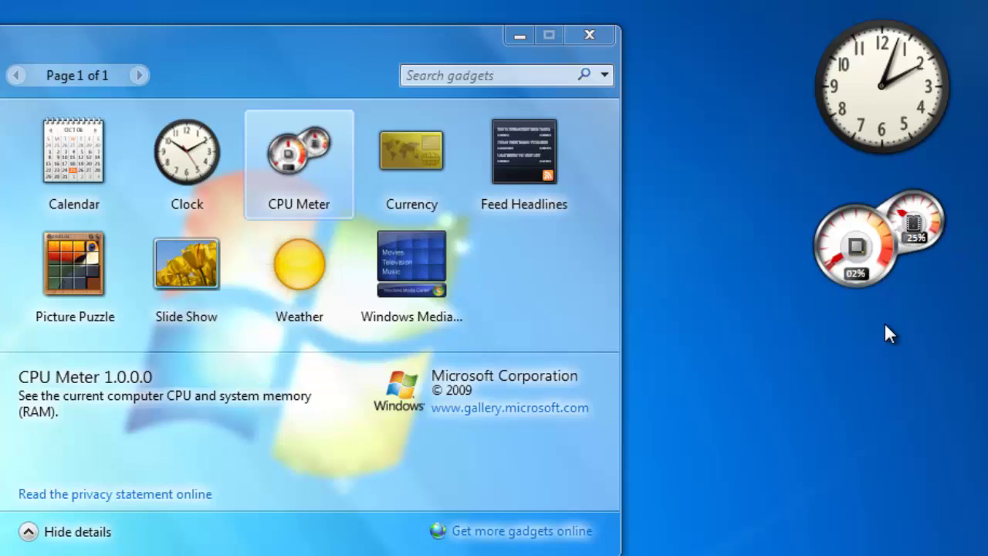
Name the desktop clock 'Clock' in its options.
{"action": "mouse_move", "coordinate": [873, 121]}
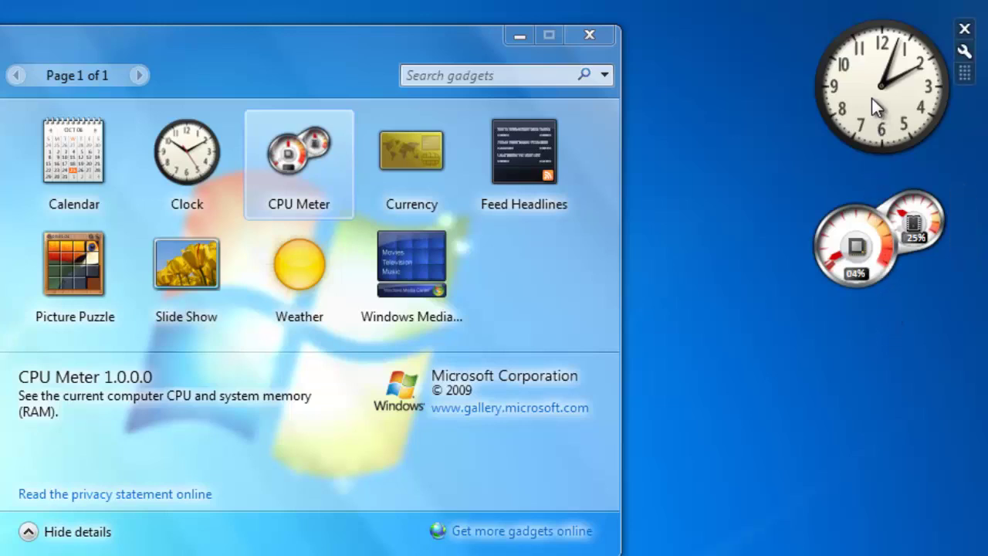
{"action": "right_click", "coordinate": [872, 98]}
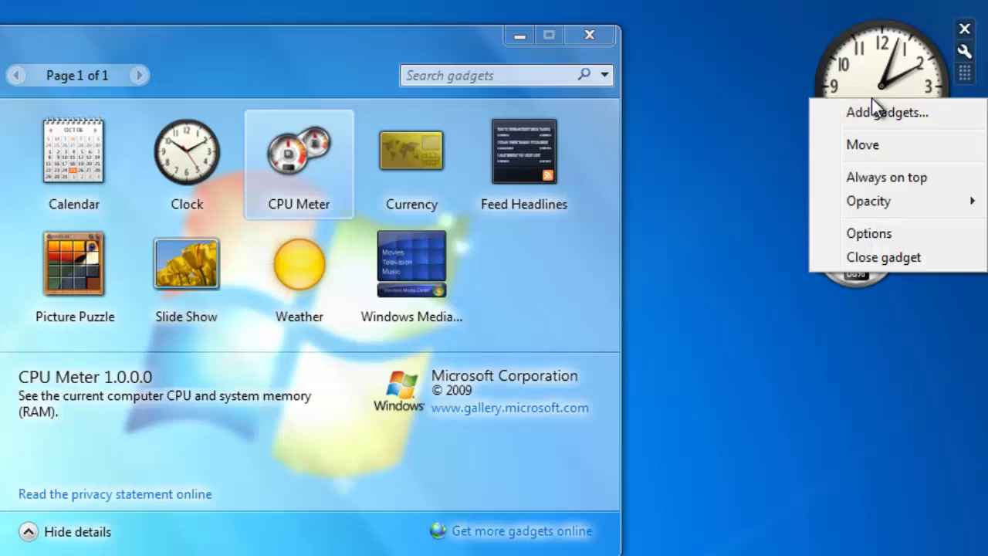
{"action": "left_click", "coordinate": [868, 233]}
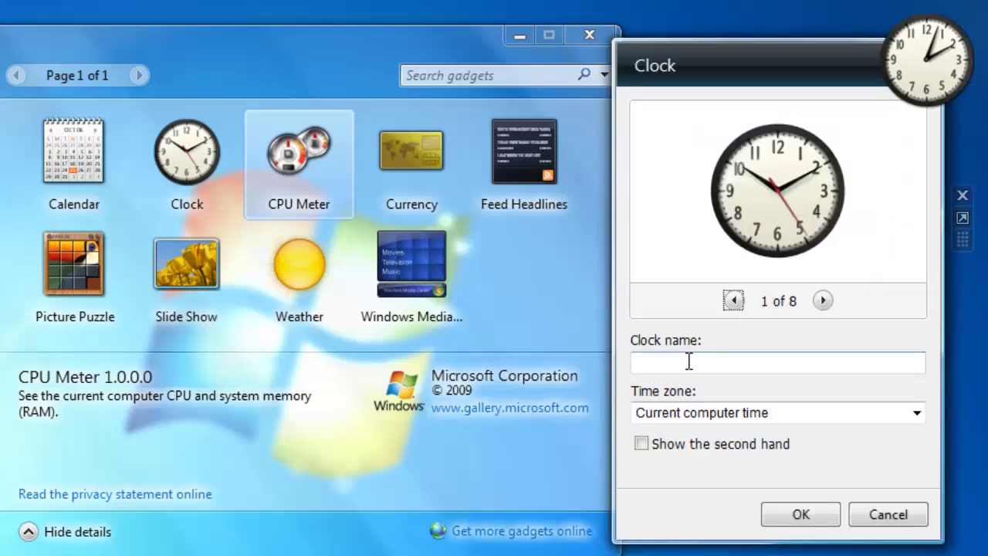
{"action": "left_click", "coordinate": [690, 362]}
{"action": "type", "text": "Clo"}
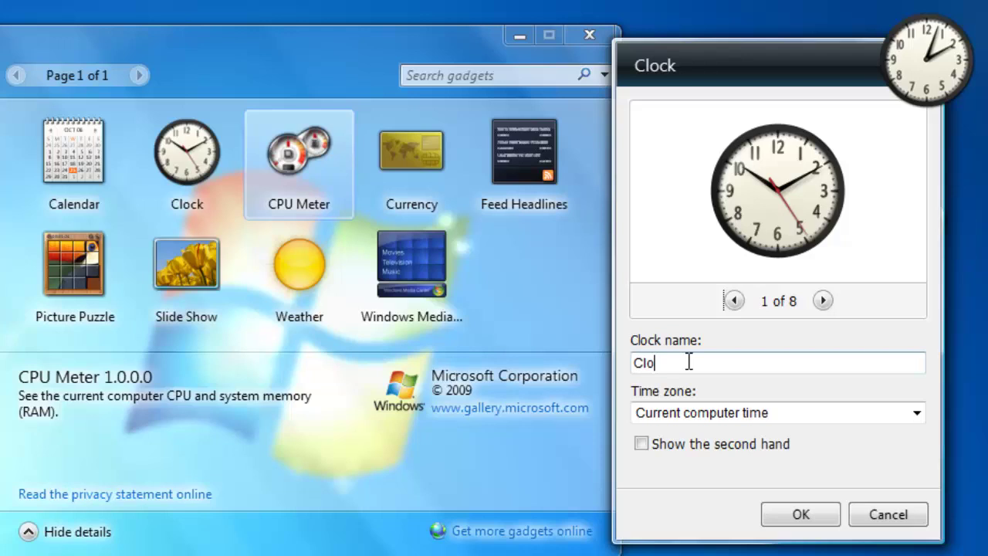
{"action": "type", "text": "ck"}
{"action": "key", "text": "Return"}
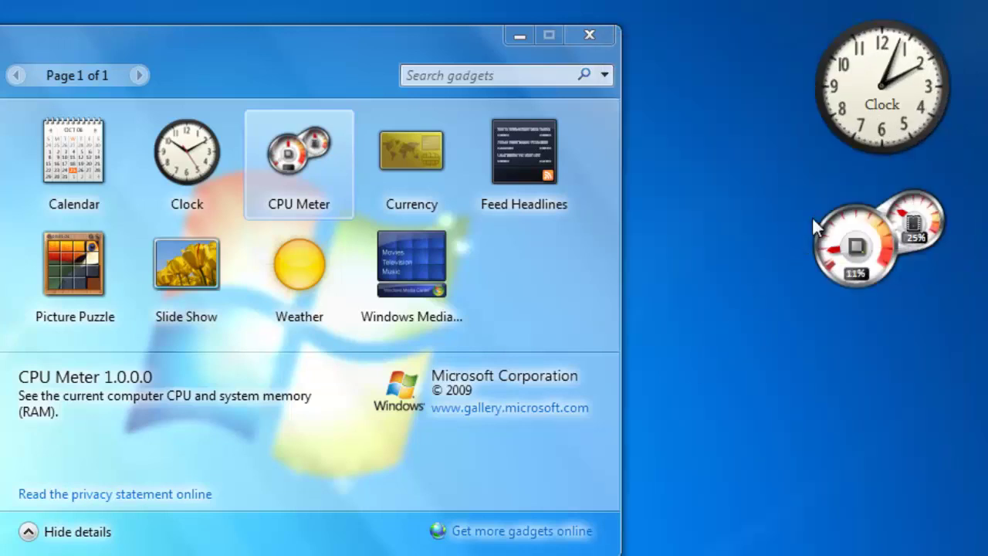
Set the clock's time zone to (UTC-08:00) Pacific Time (US & Canada) and show the second hand.
{"action": "right_click", "coordinate": [887, 95]}
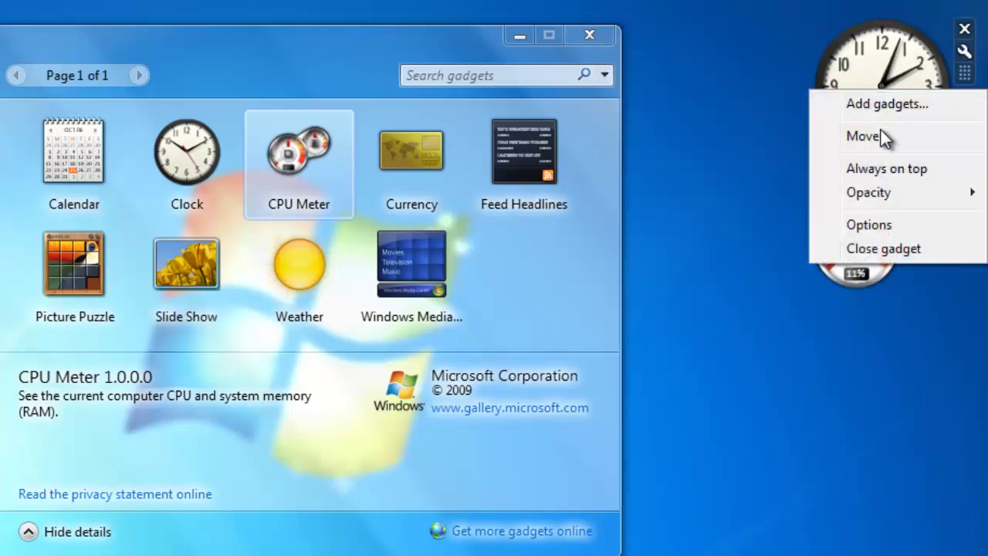
{"action": "left_click", "coordinate": [880, 231]}
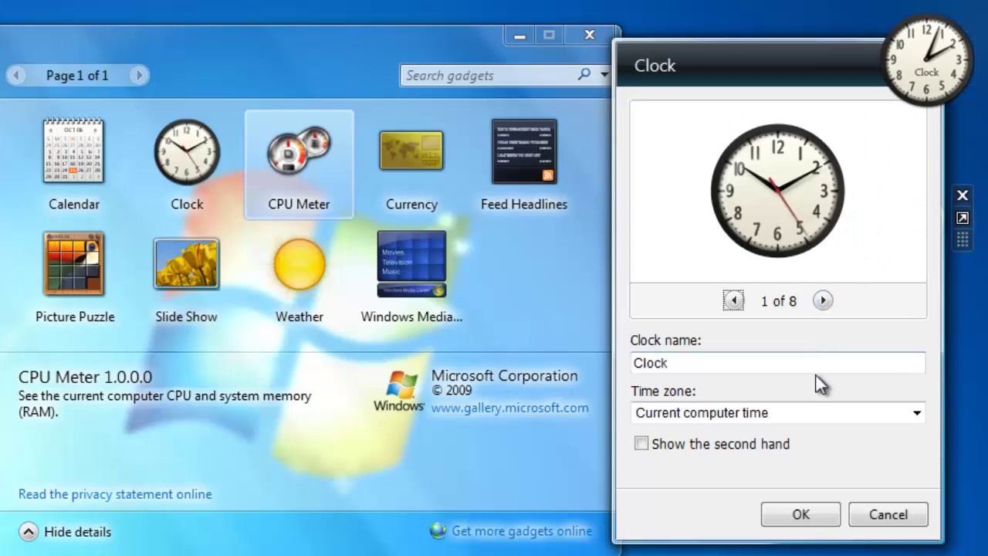
{"action": "left_click", "coordinate": [816, 415]}
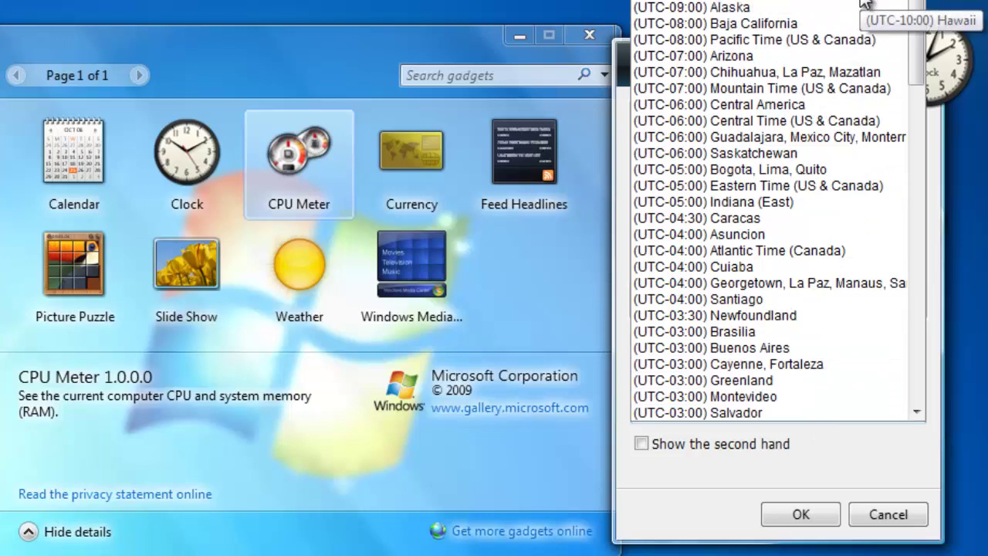
{"action": "left_click", "coordinate": [849, 35]}
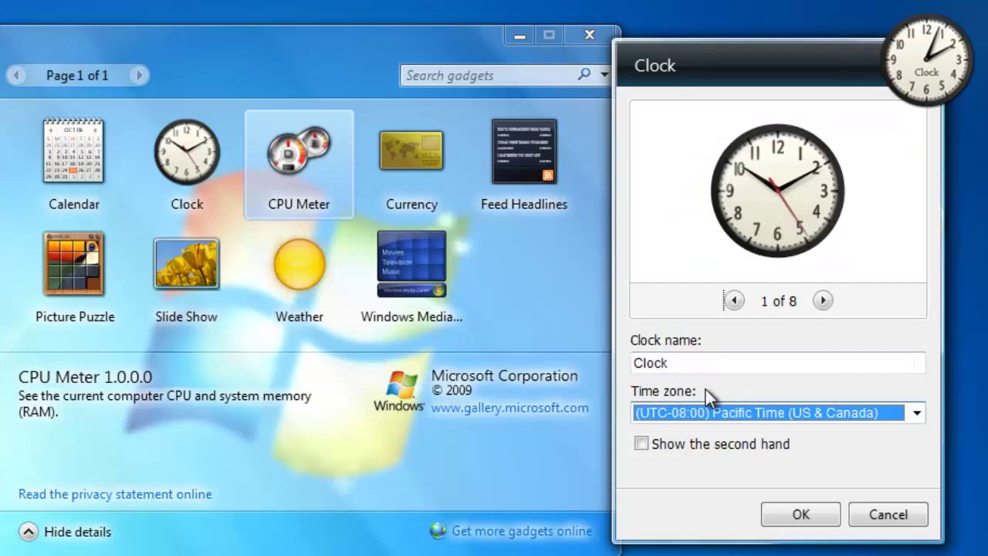
{"action": "left_click", "coordinate": [642, 445]}
{"action": "left_click", "coordinate": [786, 525]}
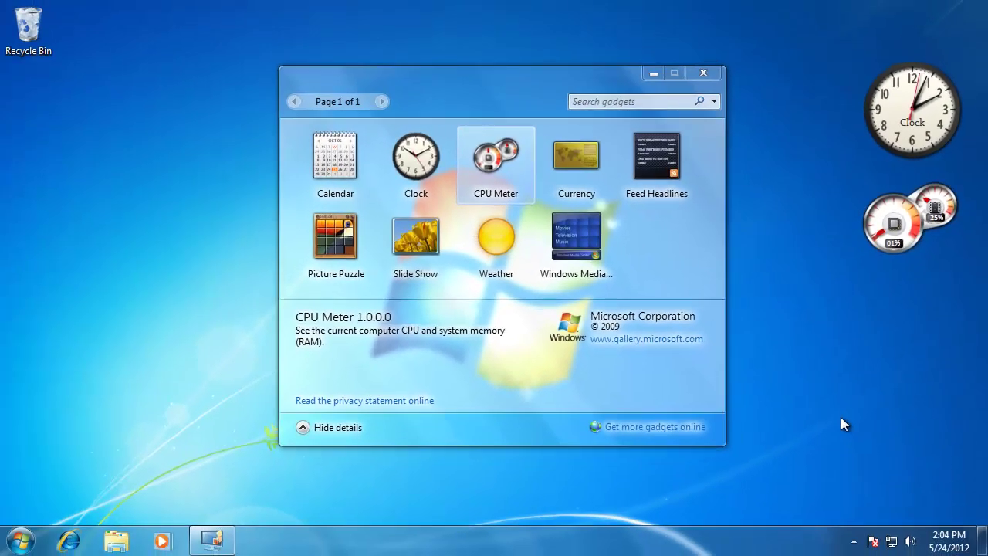
Nudge the CPU Meter gadget left so it sits just beneath the clock.
{"action": "mouse_move", "coordinate": [899, 221]}
{"action": "left_click_drag", "start_coordinate": [899, 222], "coordinate": [877, 222]}
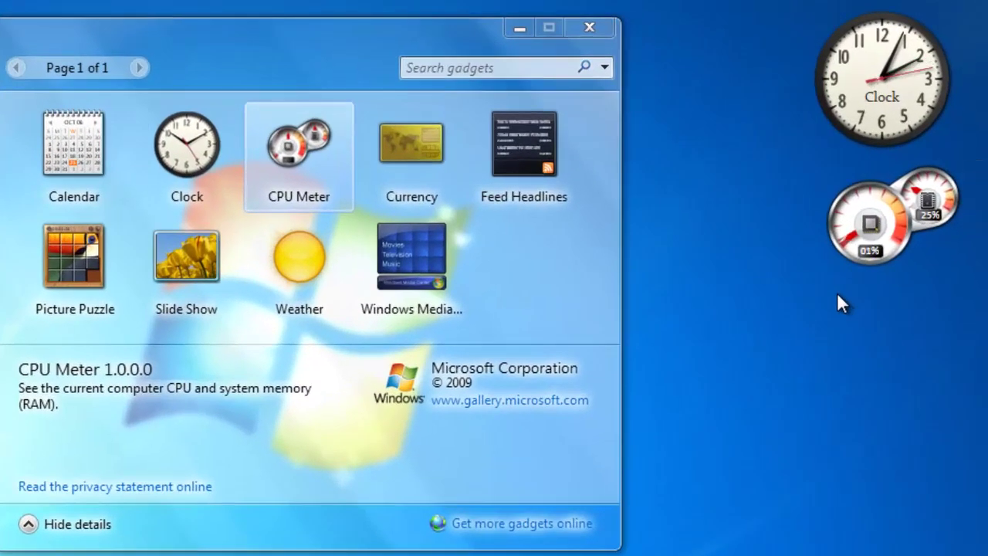
Set the CPU Meter gadget's opacity to 40%.
{"action": "mouse_move", "coordinate": [888, 221]}
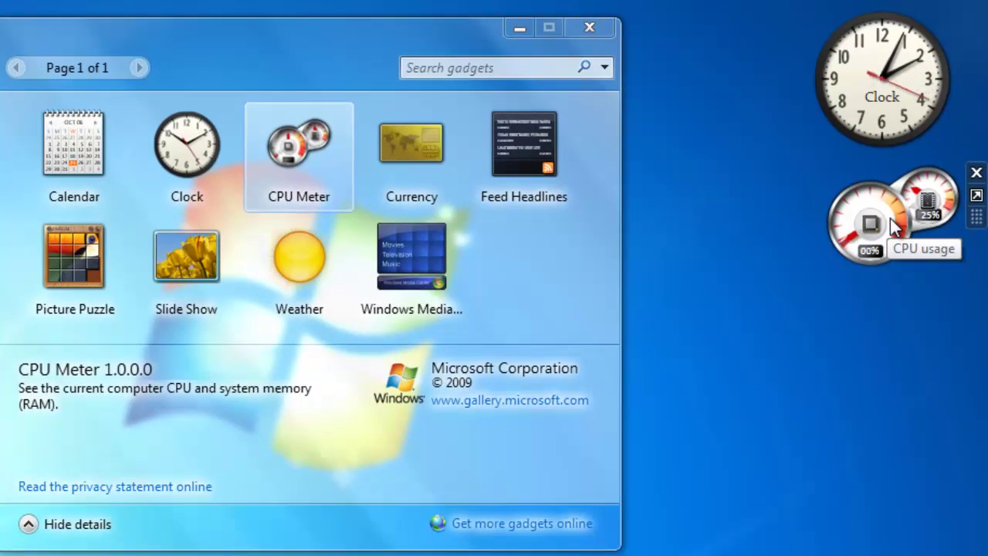
{"action": "right_click", "coordinate": [893, 226]}
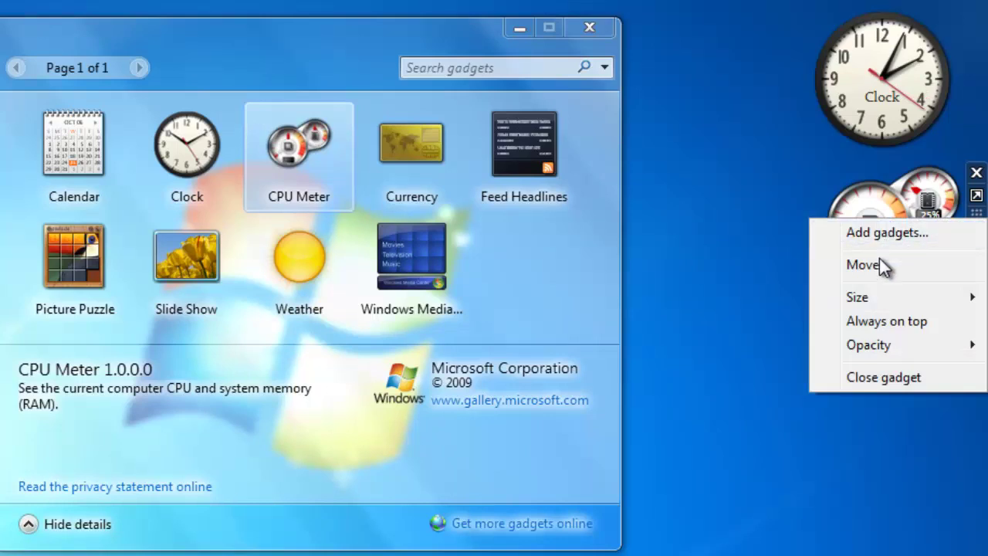
{"action": "mouse_move", "coordinate": [869, 346]}
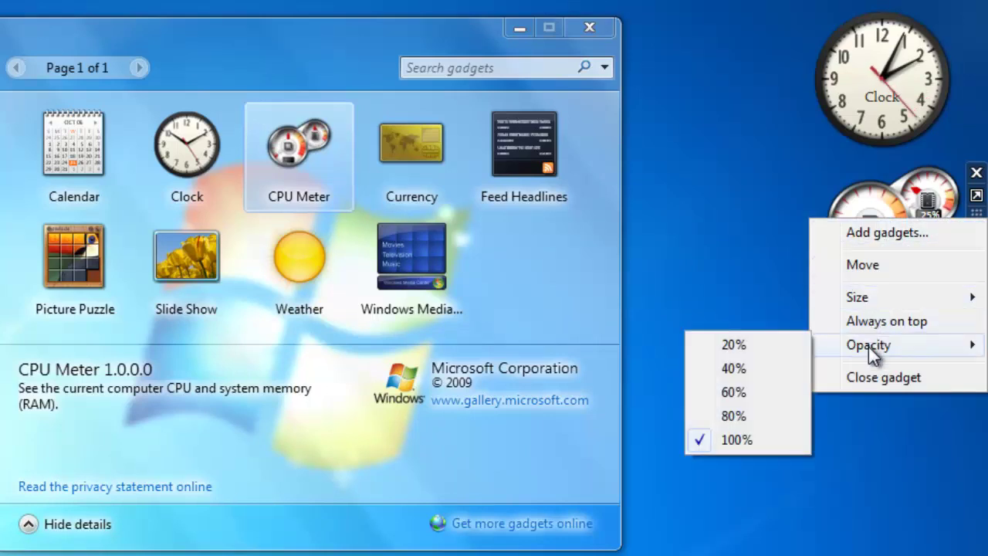
{"action": "left_click", "coordinate": [758, 368]}
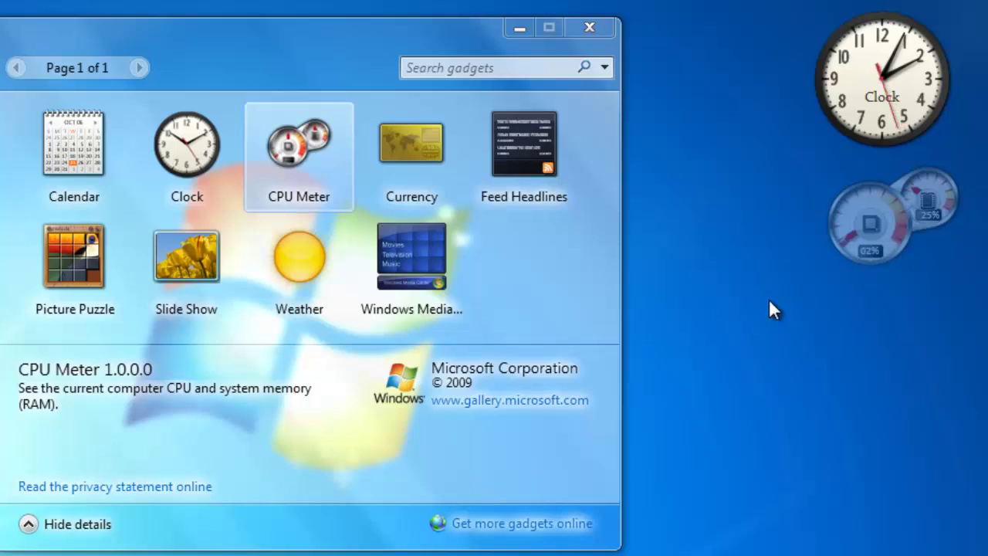
{"action": "mouse_move", "coordinate": [868, 230]}
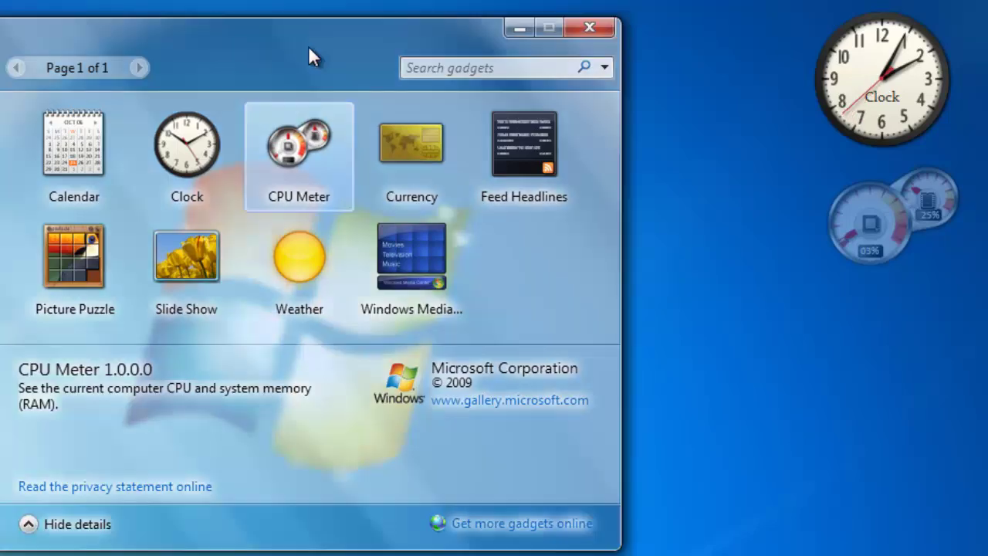
Set the CPU Meter gadget to Always on top, moving the gallery window aside and back.
{"action": "left_click_drag", "start_coordinate": [308, 45], "coordinate": [319, 27]}
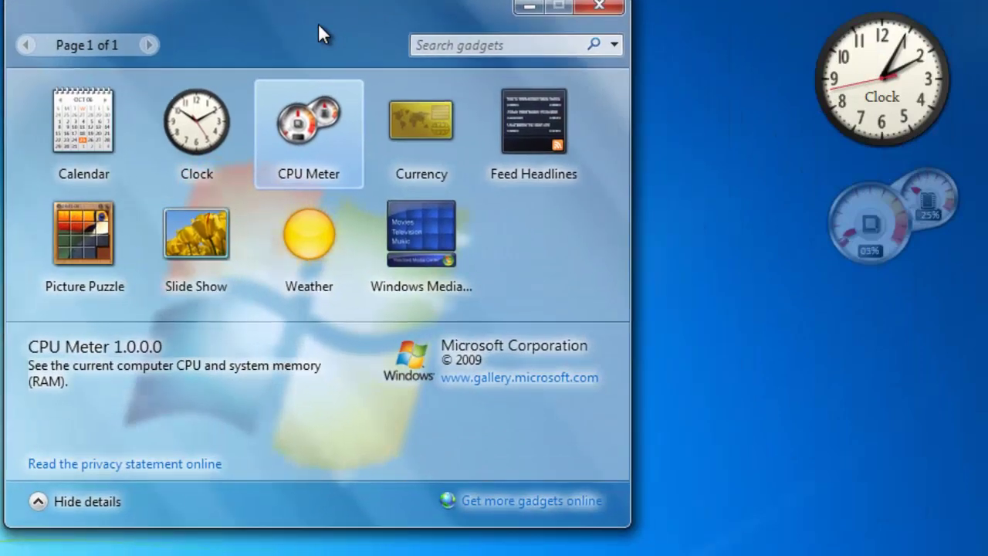
{"action": "right_click", "coordinate": [882, 225]}
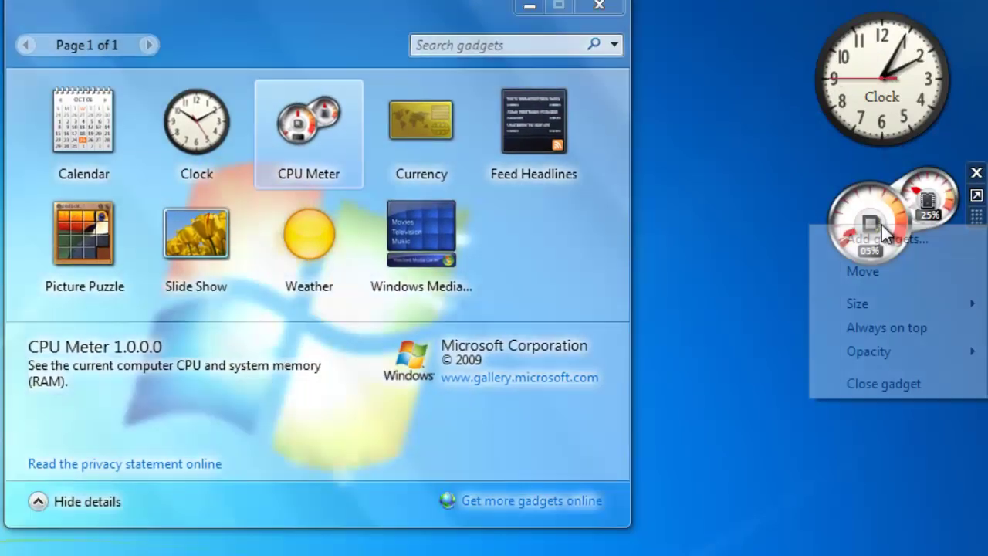
{"action": "left_click", "coordinate": [882, 329]}
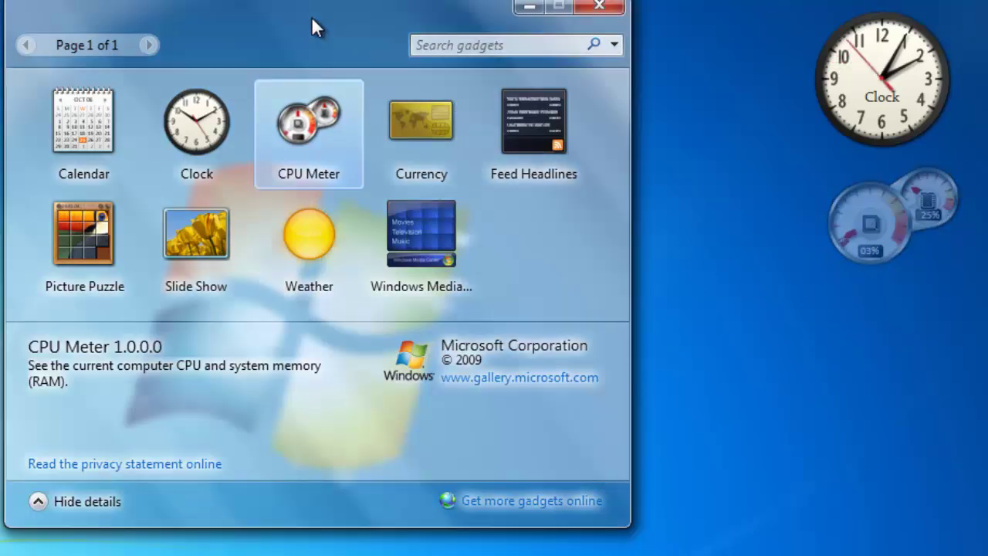
{"action": "left_click_drag", "start_coordinate": [312, 17], "coordinate": [516, 71]}
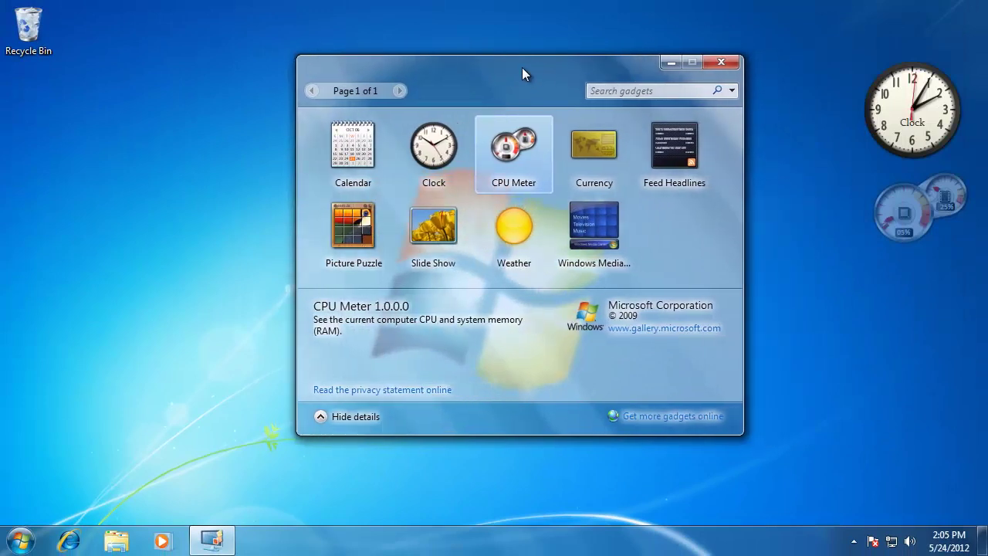